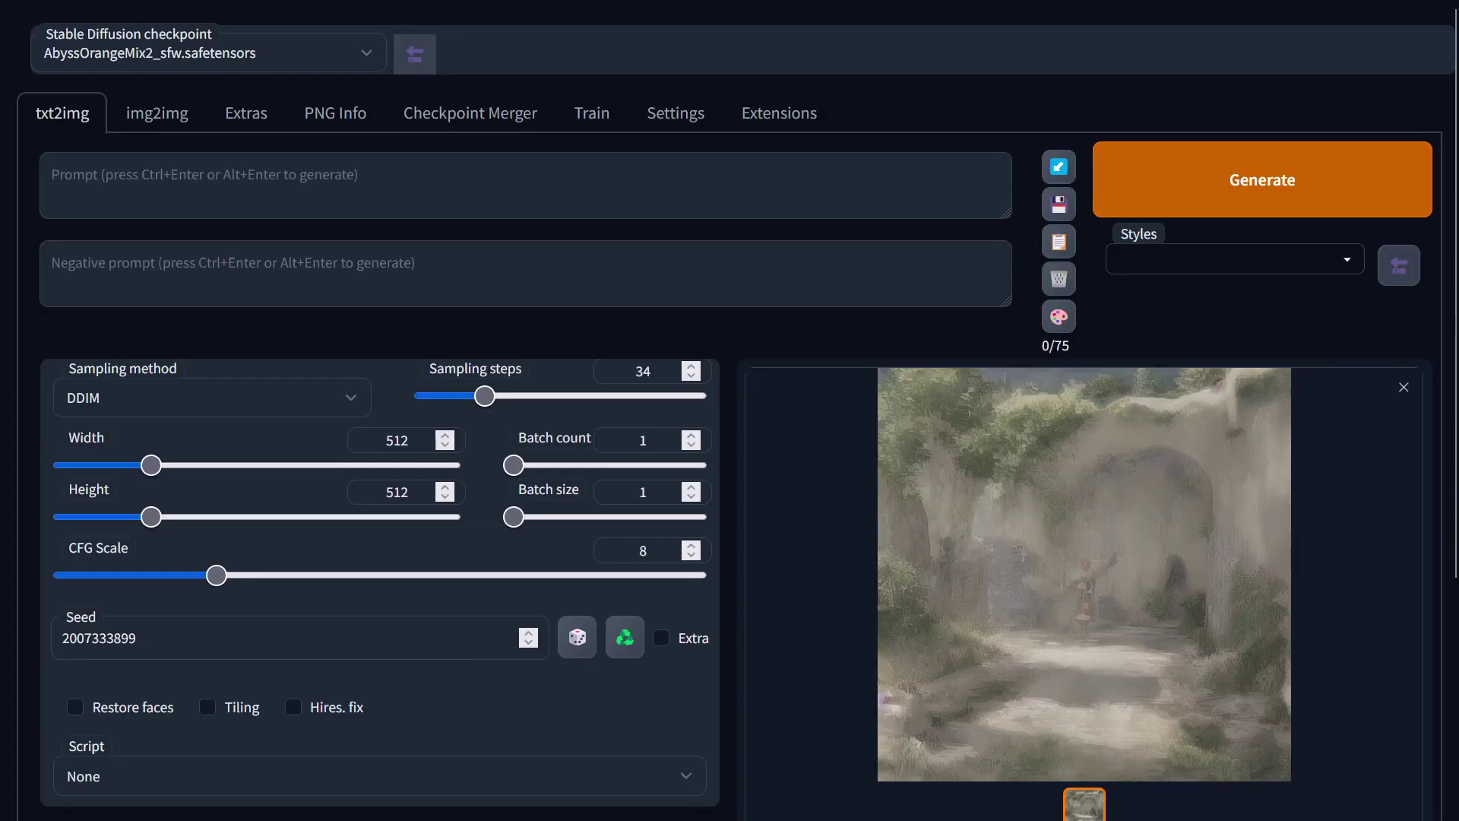
{"action": "type", "text": "girl, blue dress, portrait, twintails, street"}
Generate a portrait from 'girl, blue dress, portrait, twintails, street' in txt2img
{"action": "left_click", "coordinate": [1251, 166]}
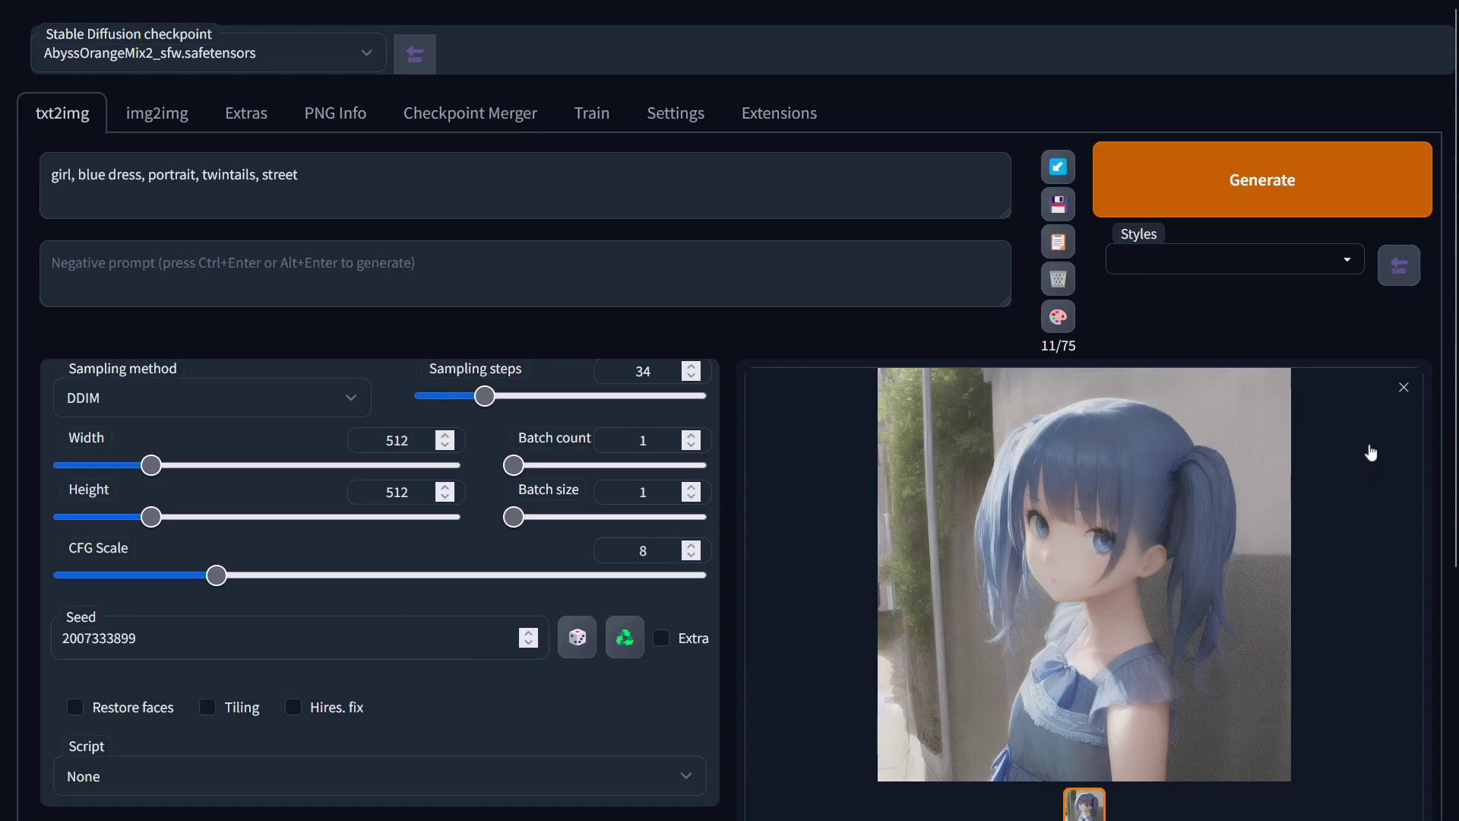
{"action": "left_click", "coordinate": [403, 177]}
{"action": "type", "text": "masterpiece,"}
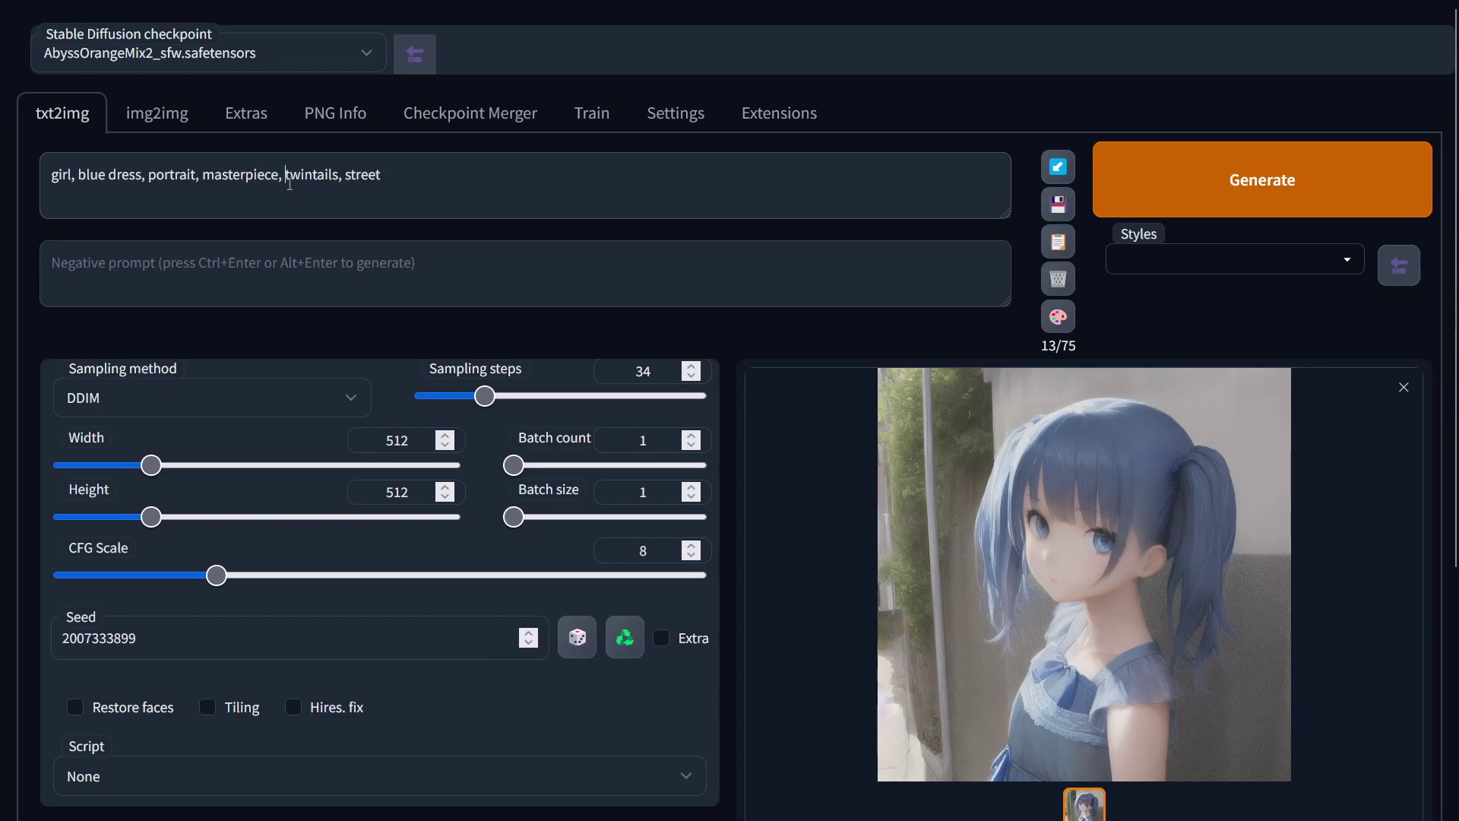
Generate a new twintailed-girl portrait with 'masterpiece' added before twintails
{"action": "left_click", "coordinate": [1286, 202]}
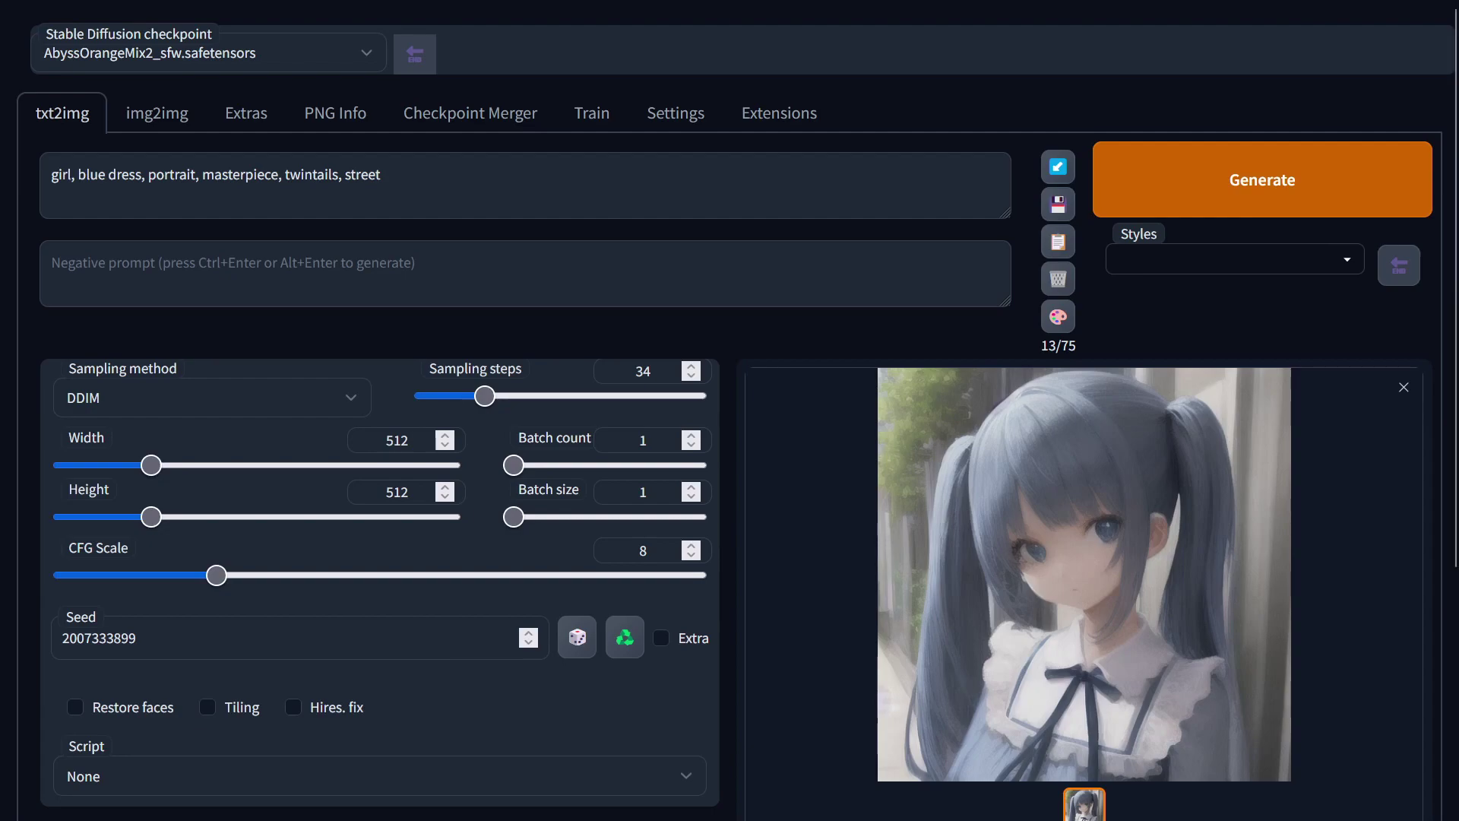
{"action": "left_click", "coordinate": [454, 244]}
{"action": "type", "text": "low quality, worst quality"}
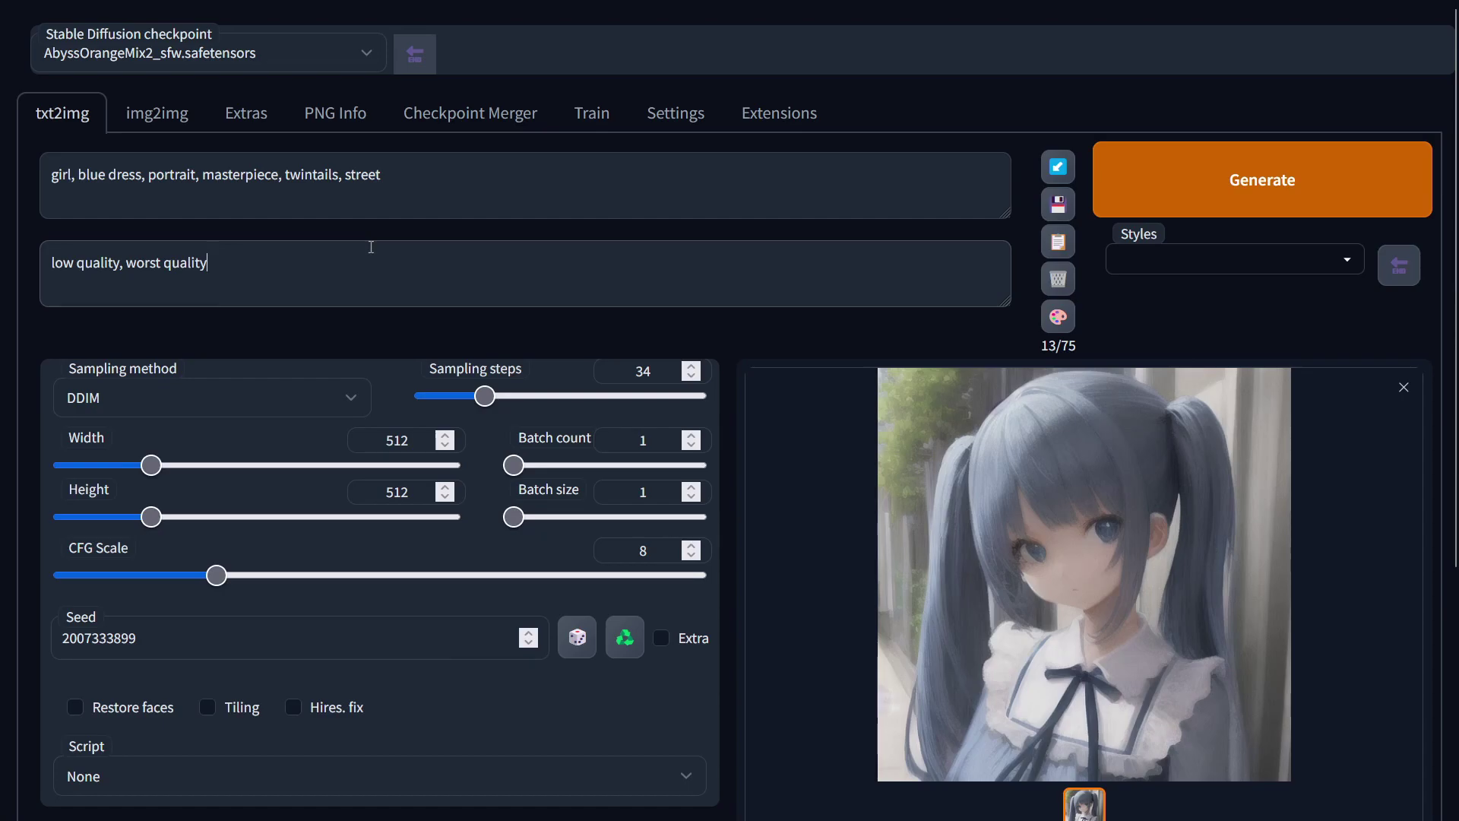
Generate a sharper portrait using negative prompt 'low quality, worst quality'
{"action": "left_click", "coordinate": [1225, 178]}
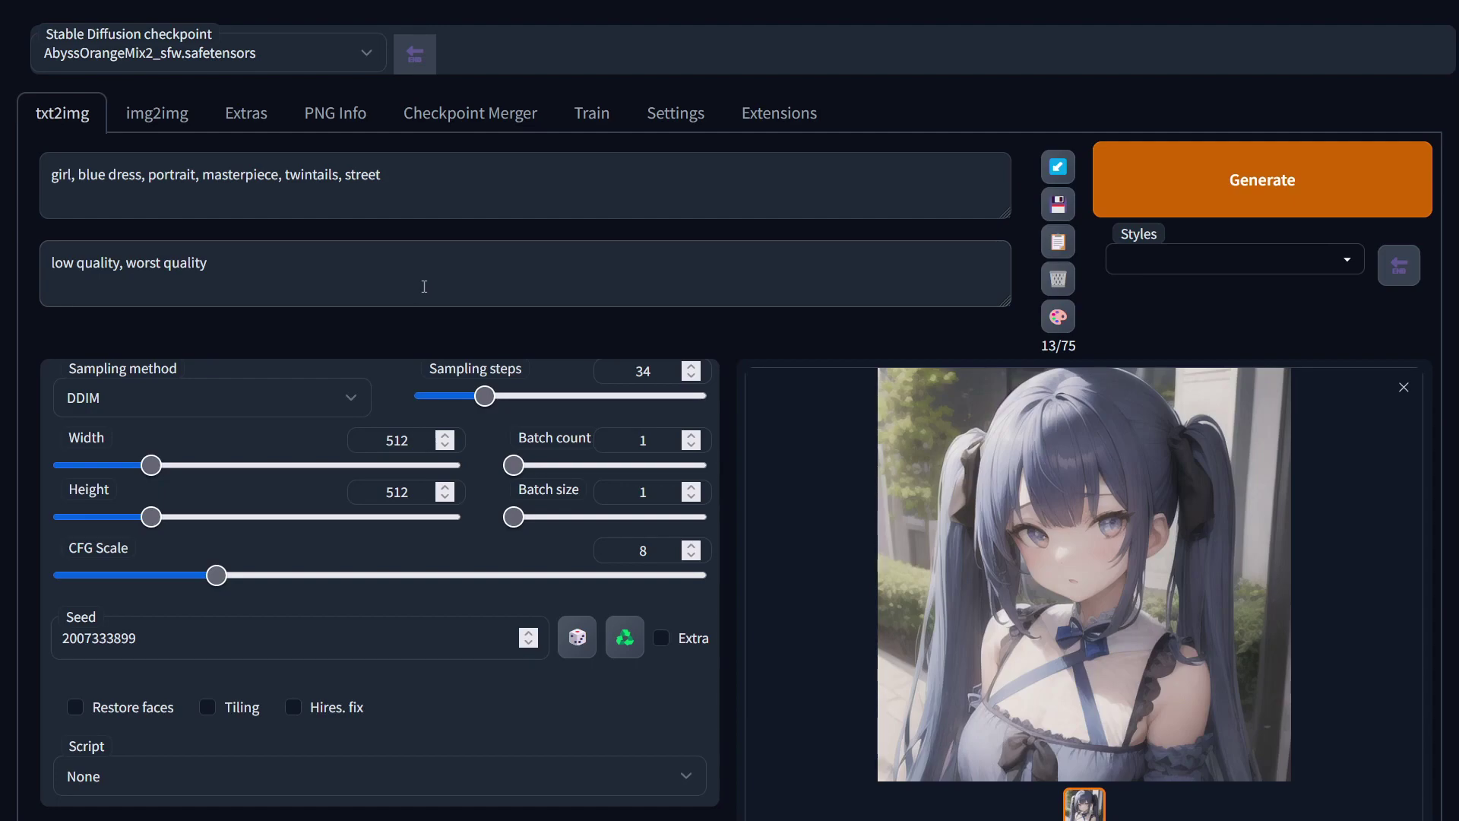
{"action": "type", "text": ")"}
{"action": "type", "text": "("}
Generate a portrait with the negative prompt weighted as '(low quality, worst quality:1.4)'
{"action": "left_click", "coordinate": [420, 282]}
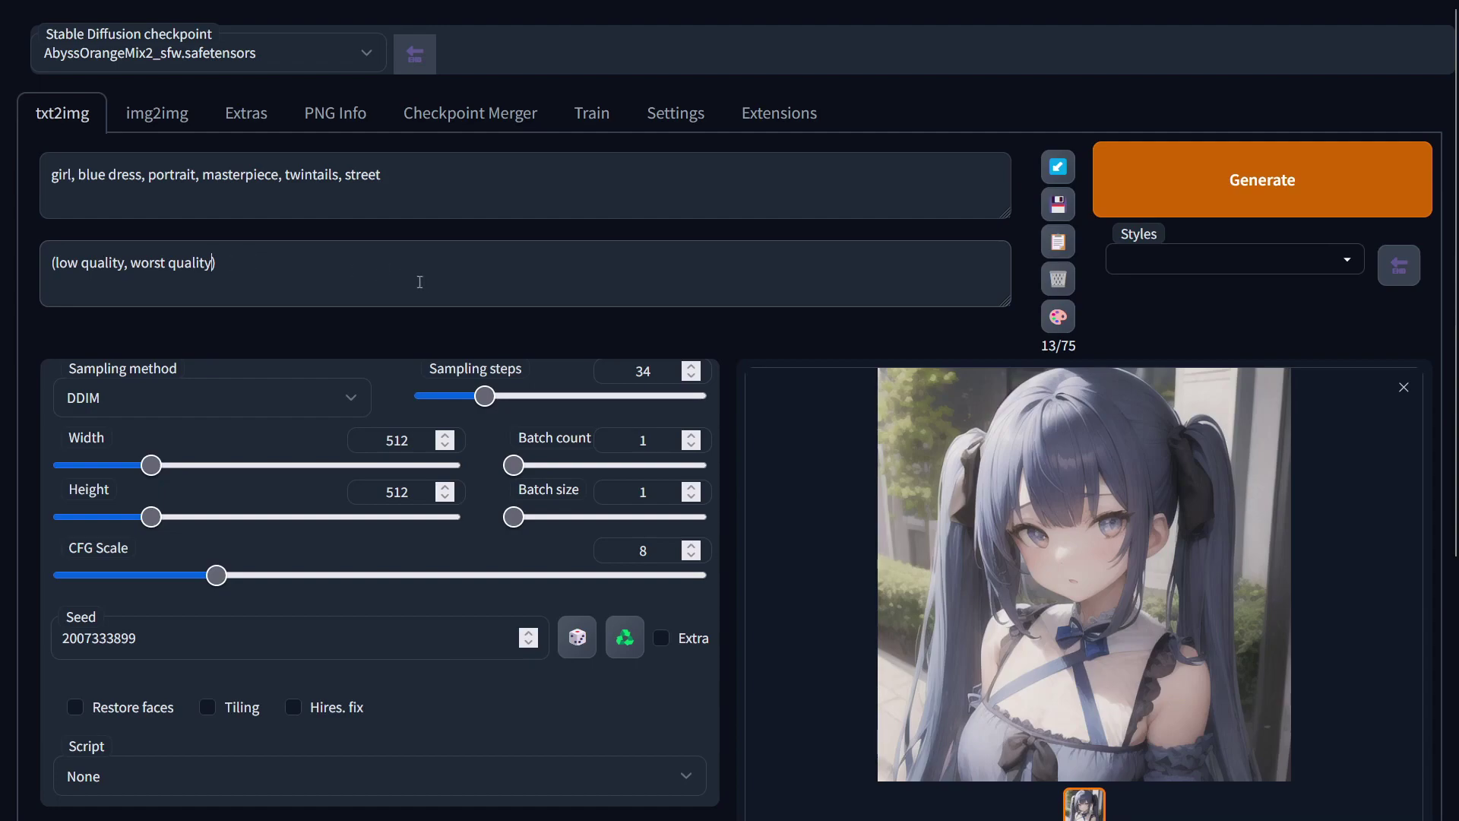
{"action": "type", "text": ":"}
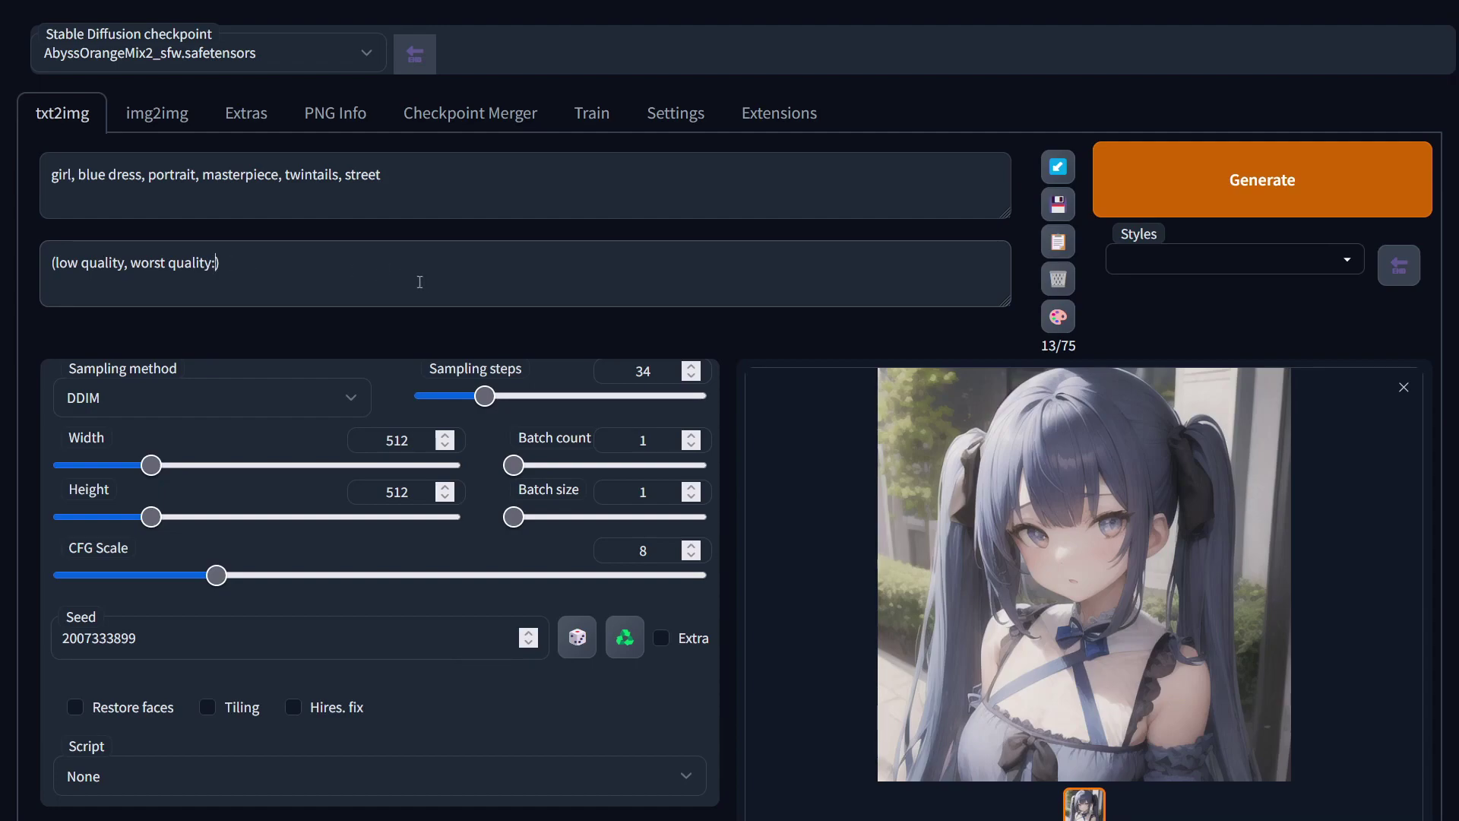
{"action": "type", "text": "1.4"}
{"action": "left_click", "coordinate": [1130, 187]}
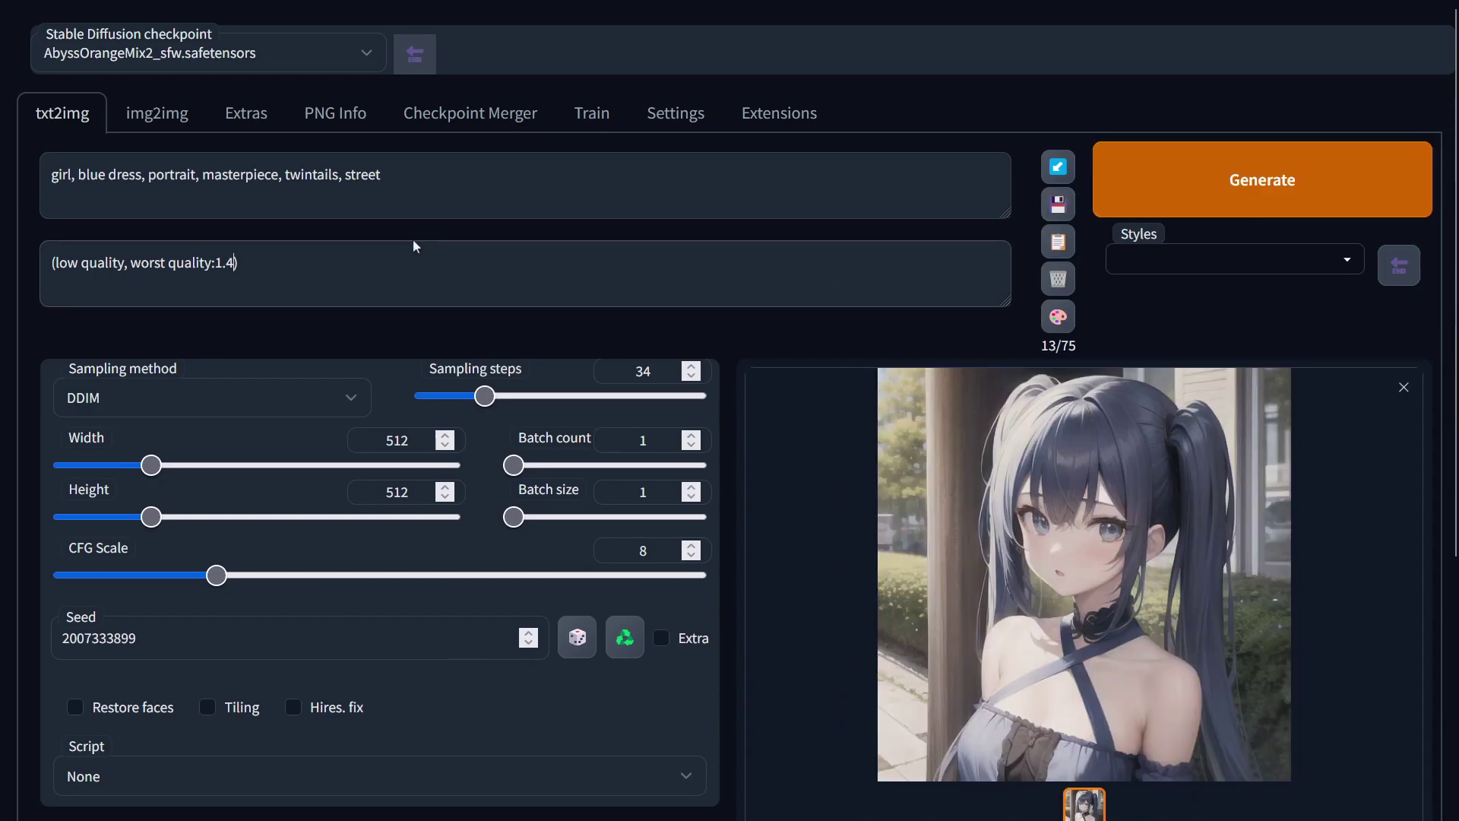
Generate images at negative-prompt weights 1.8 and 3, then restore the weight to 1.4
{"action": "key", "text": "BackSpace"}
{"action": "type", "text": "8"}
{"action": "left_click", "coordinate": [1243, 198]}
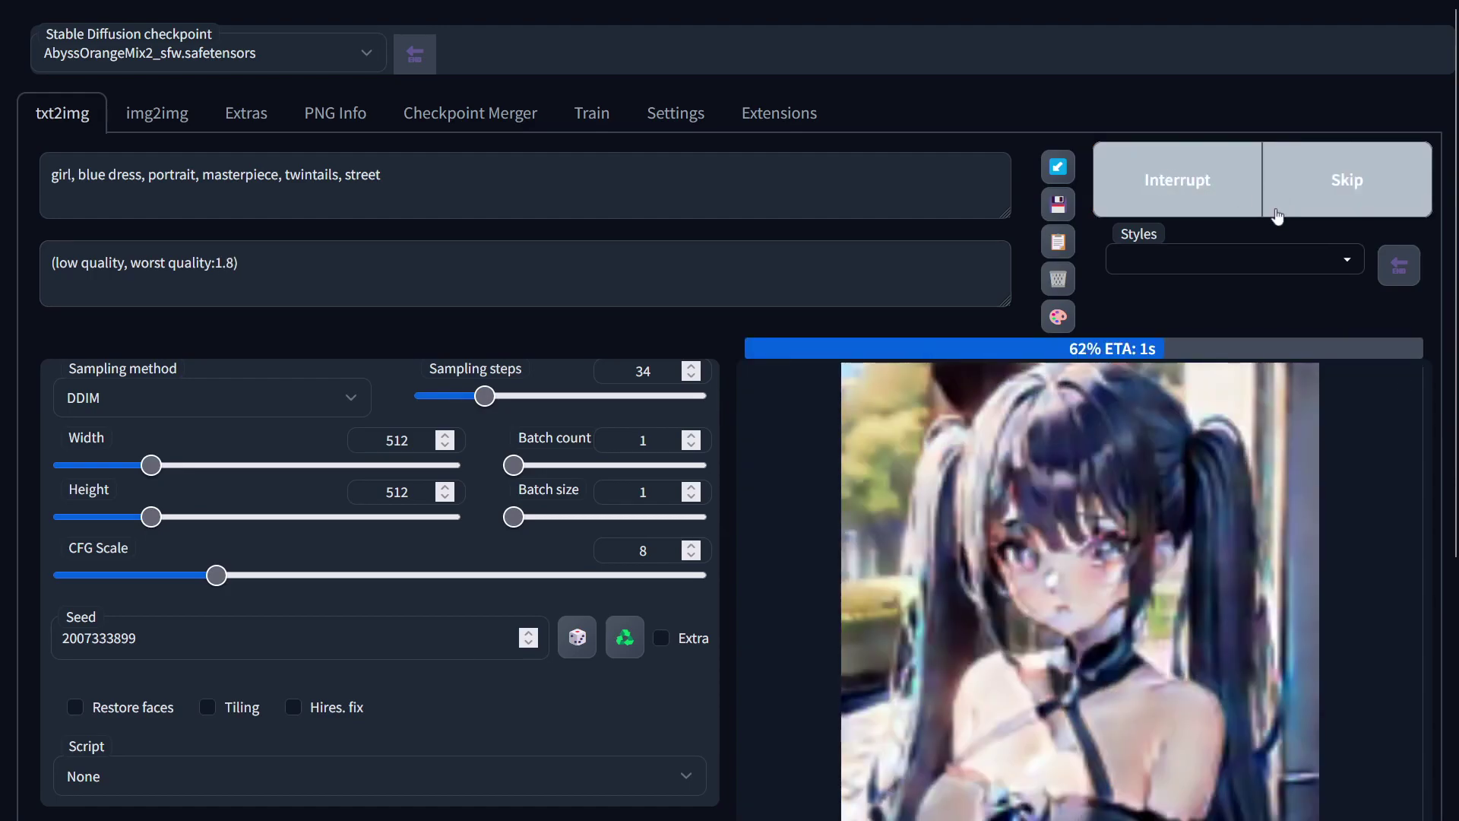
{"action": "key", "text": "shift+Left"}
{"action": "key", "text": "shift+Left"}
{"action": "key", "text": "shift+Left"}
{"action": "type", "text": "3"}
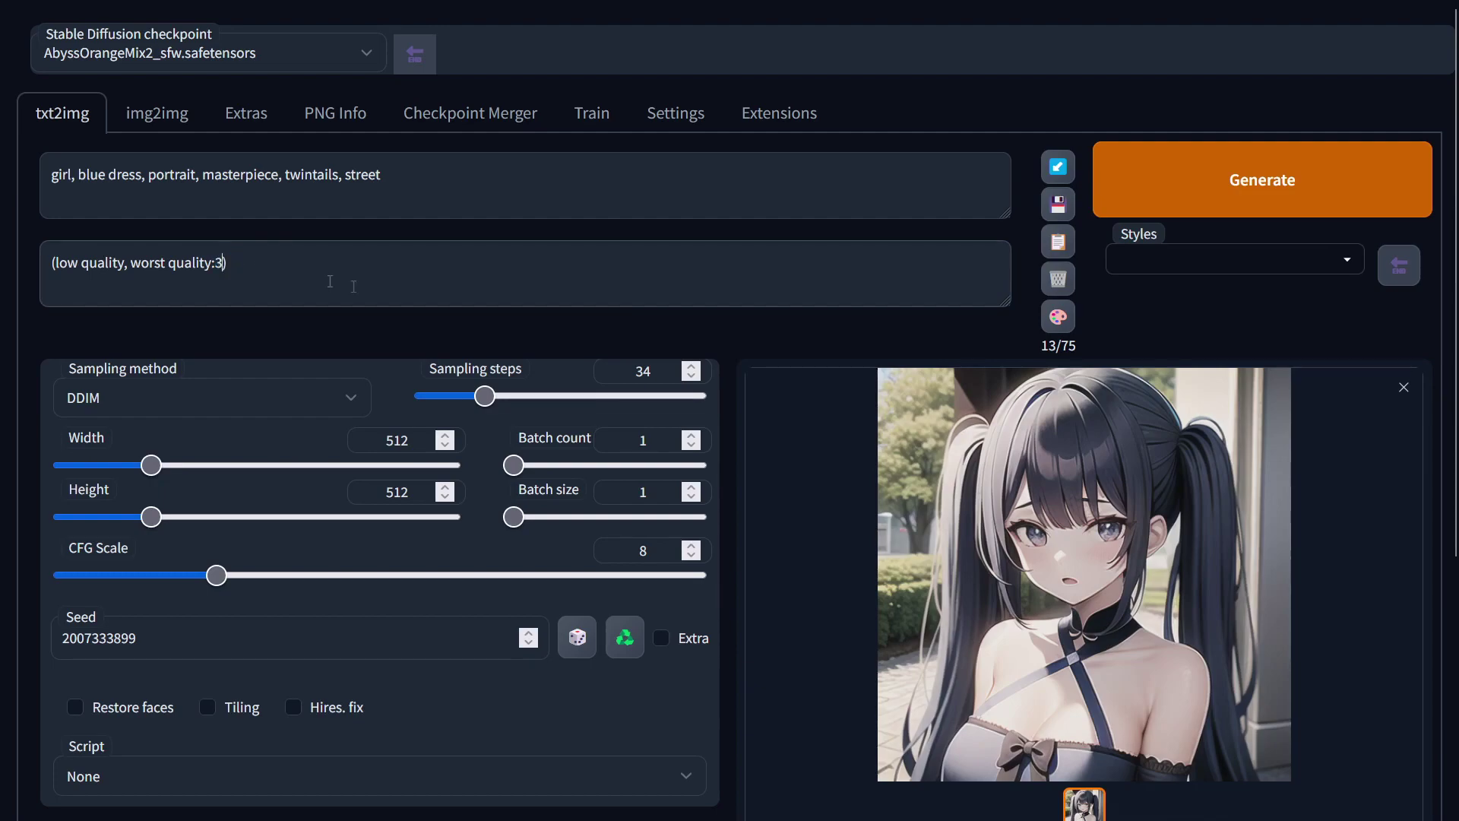
{"action": "left_click", "coordinate": [1279, 194]}
{"action": "type", "text": "1.4"}
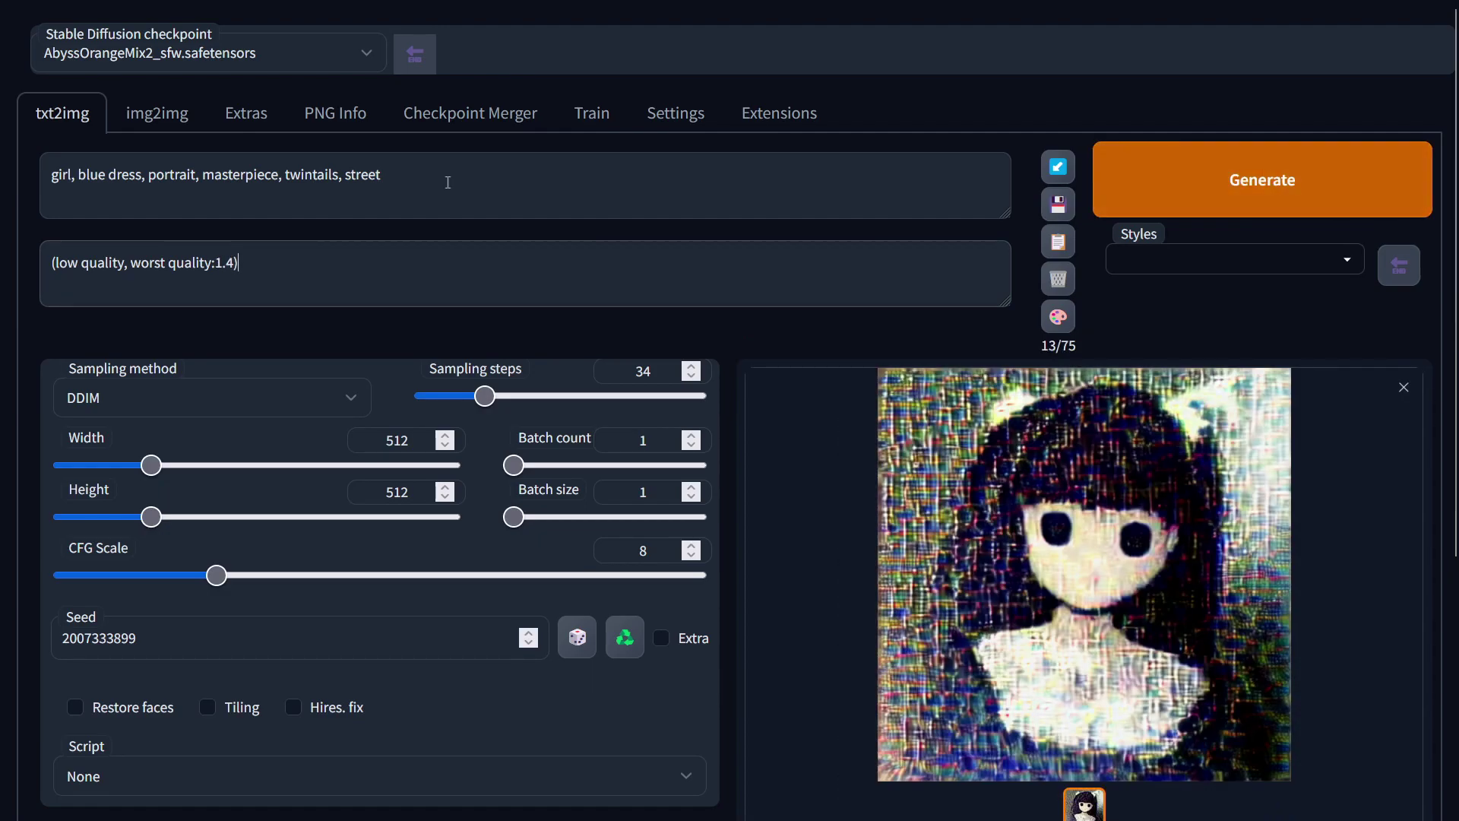
Empty the positive prompt, generate from the negative prompt alone, then regenerate with seed -1
{"action": "triple_click", "coordinate": [383, 198]}
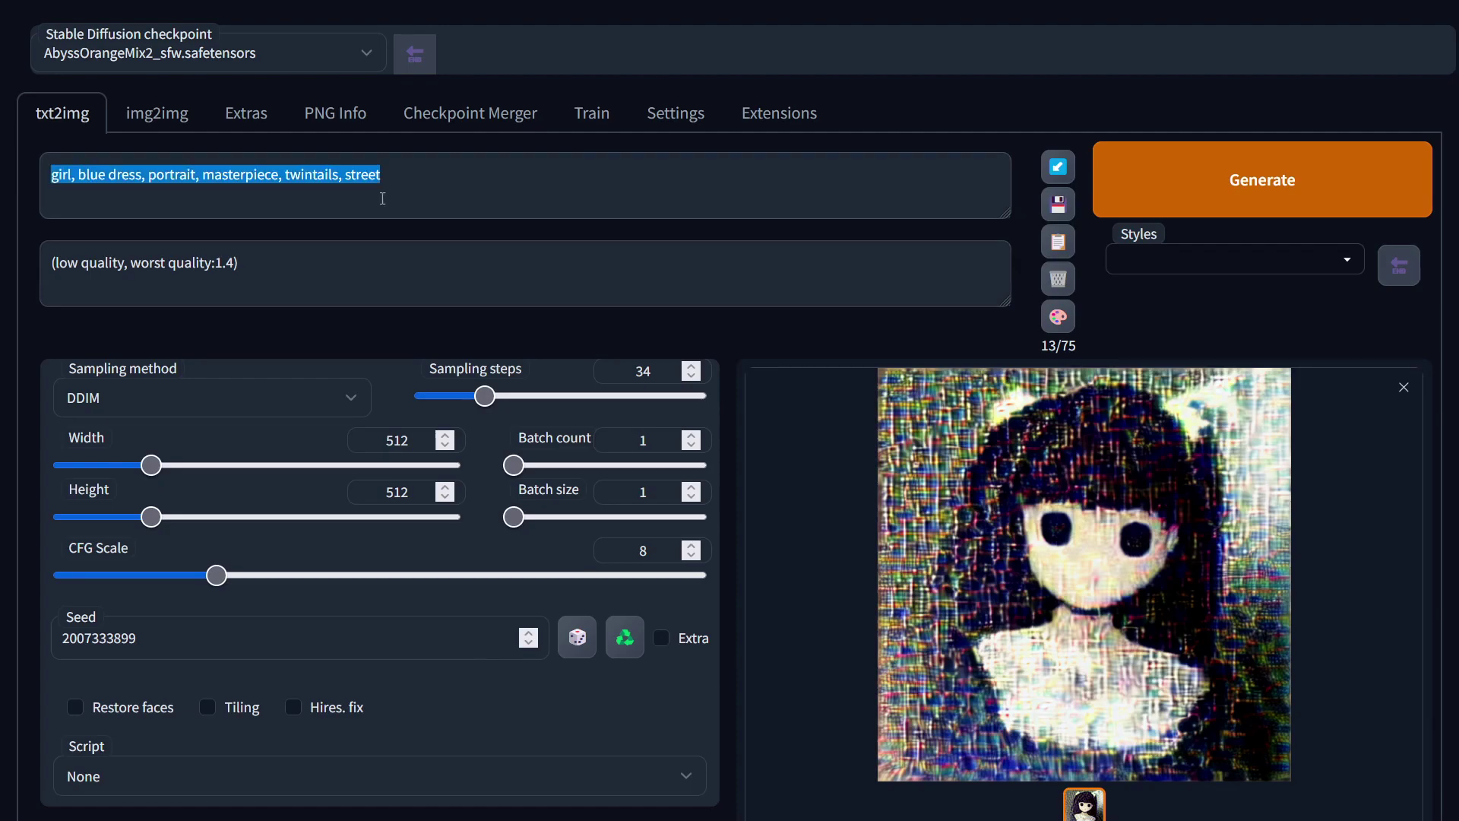
{"action": "key", "text": "BackSpace"}
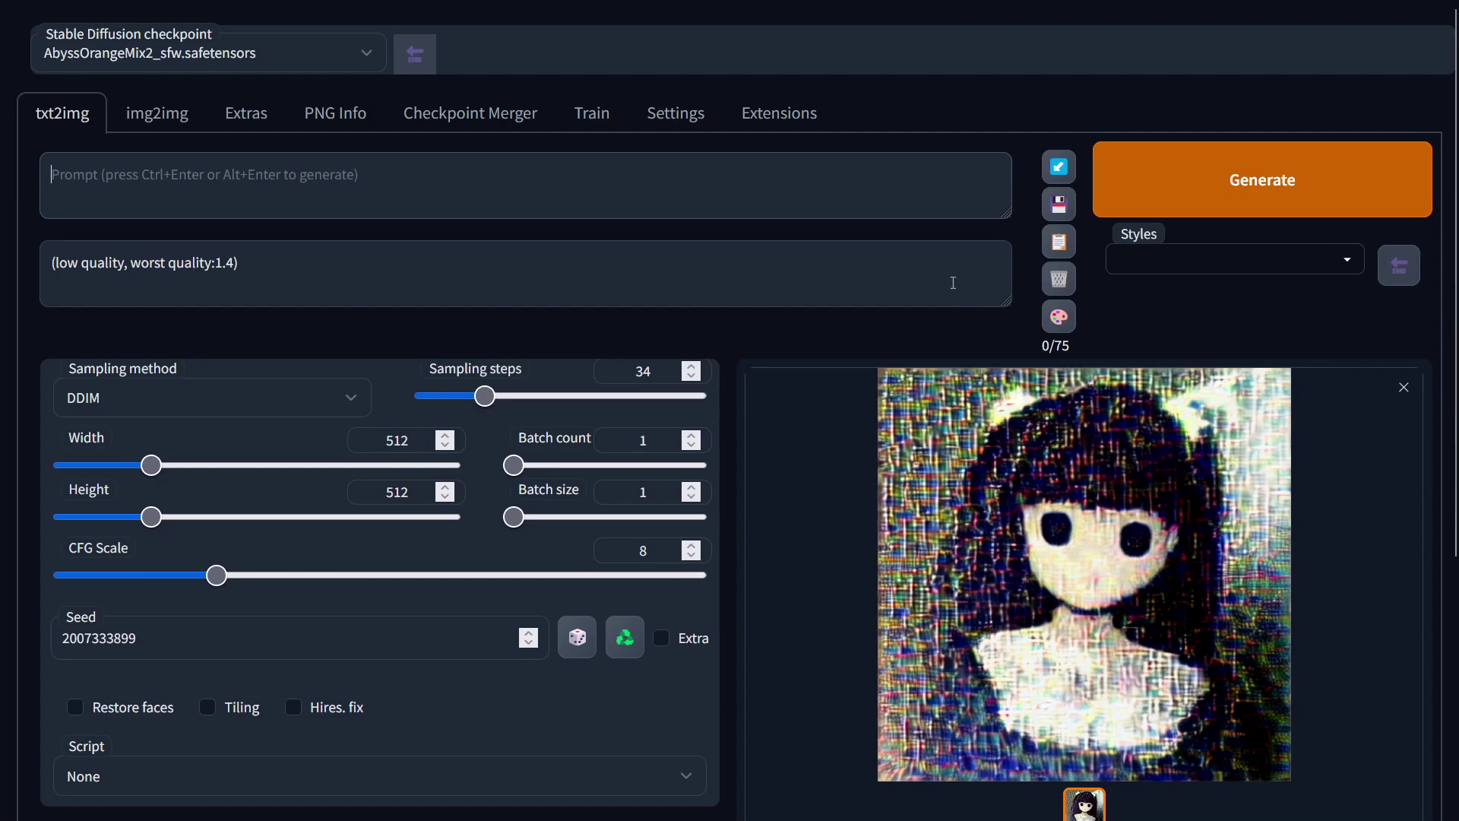
{"action": "left_click", "coordinate": [1161, 204]}
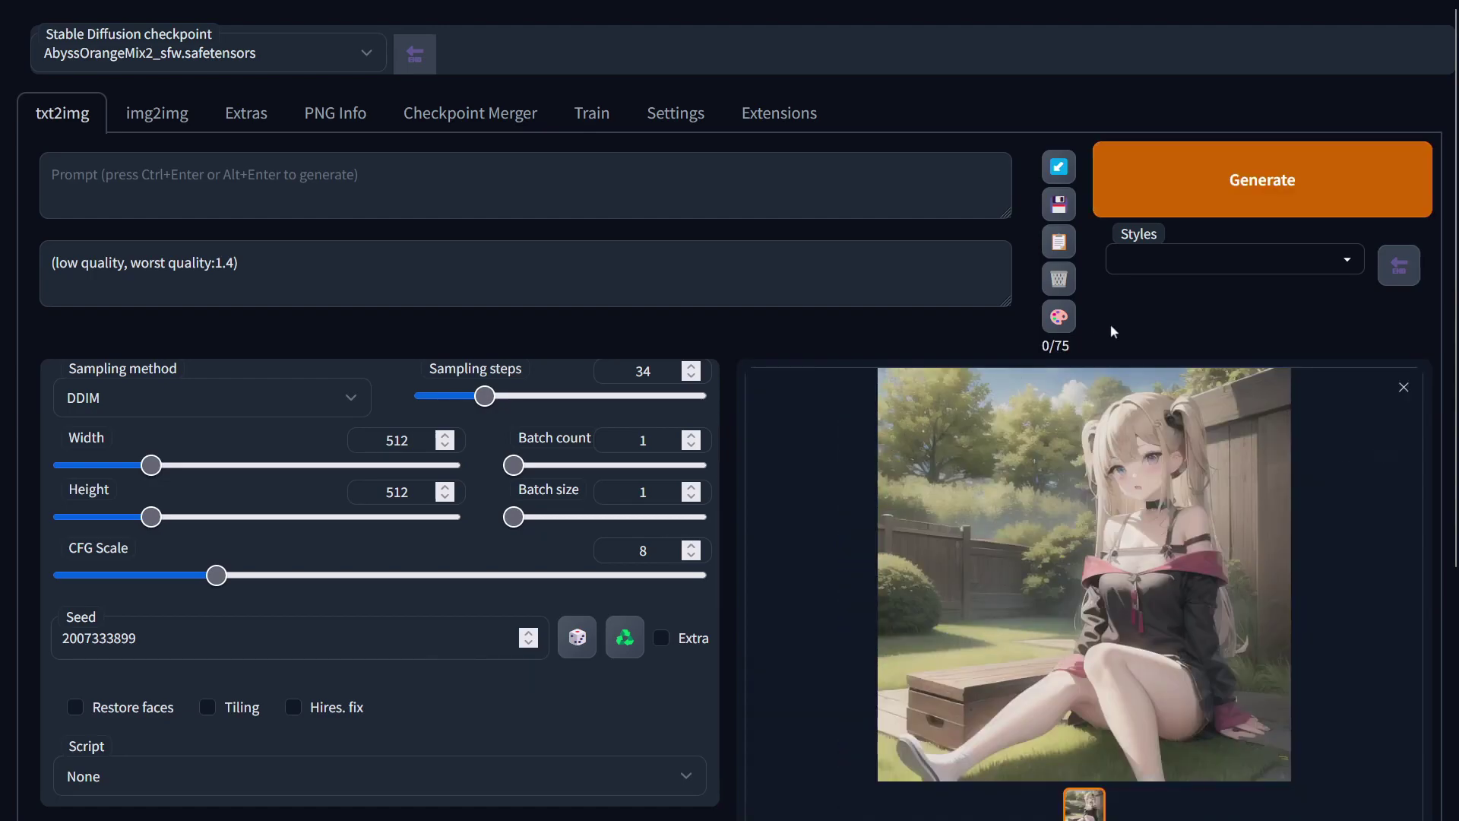
{"action": "left_click", "coordinate": [1268, 210]}
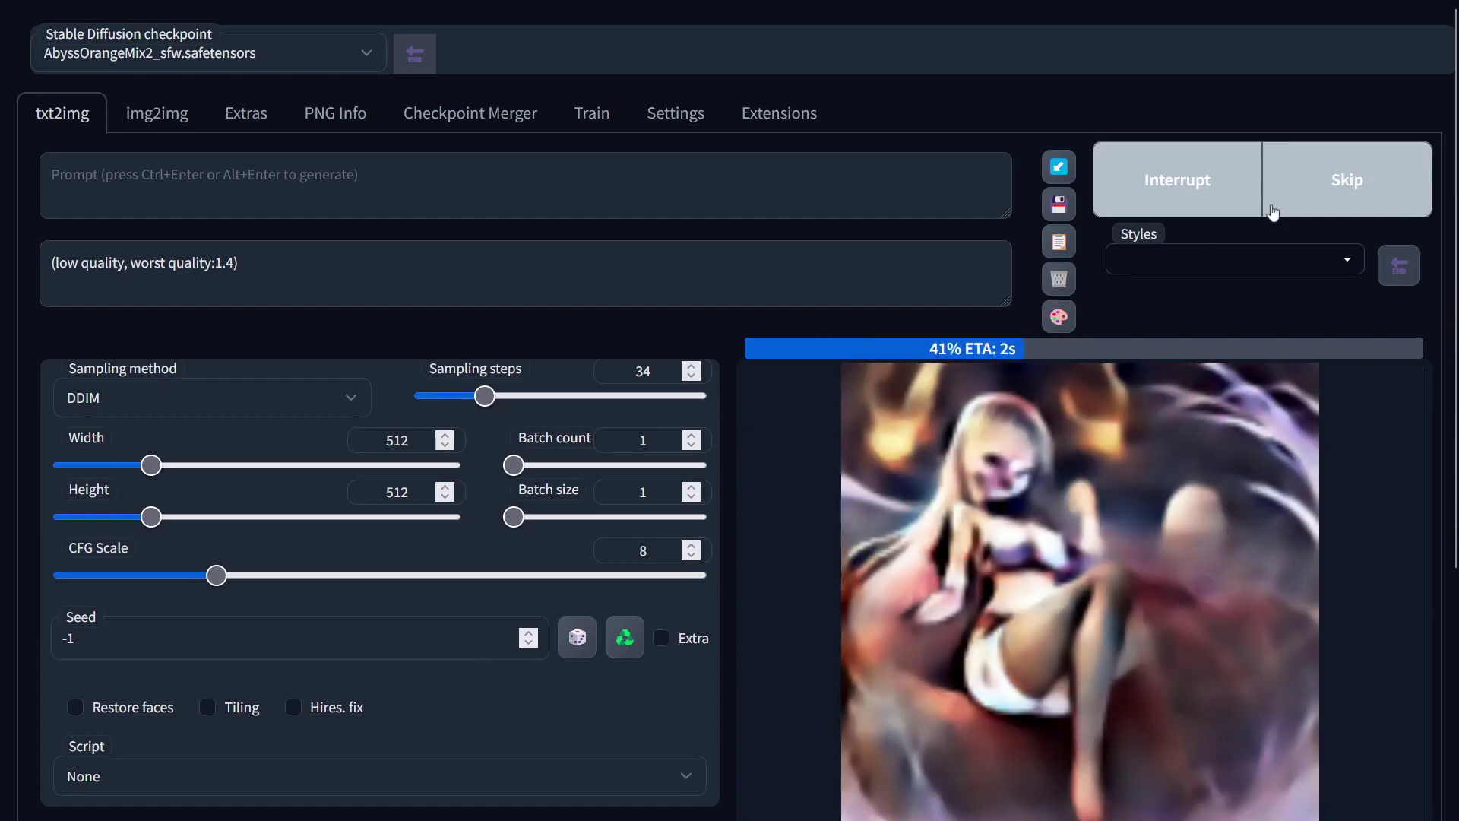